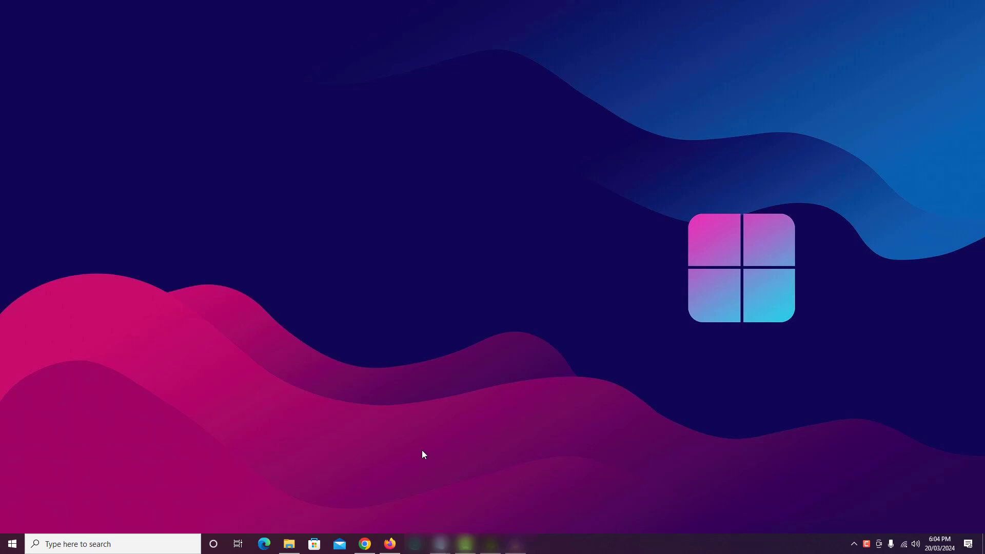
Switch to Canva in Chrome and browse the design types offered for a new design
left_click(371, 544)
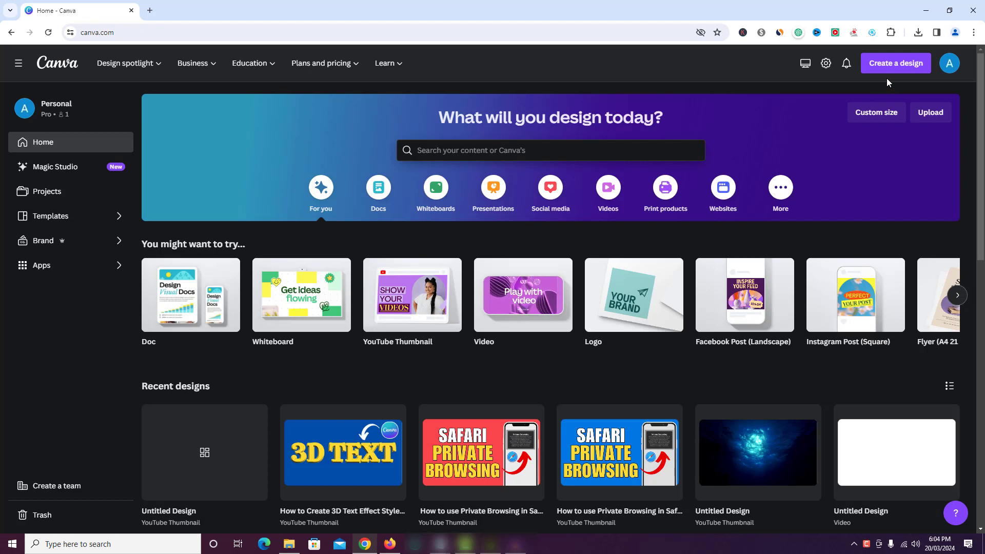
left_click(888, 64)
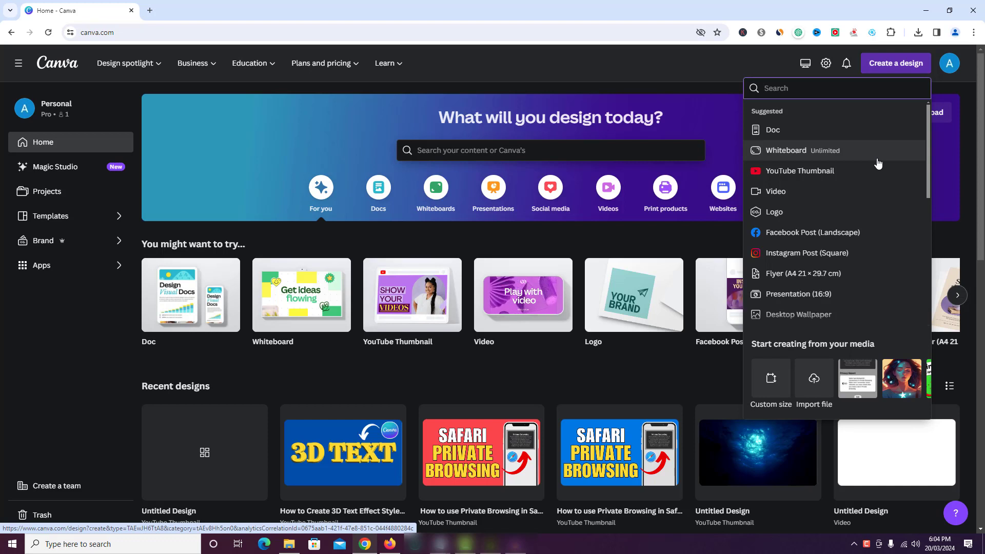
scroll(878, 163, "down", 1)
scroll(878, 163, "up", 1)
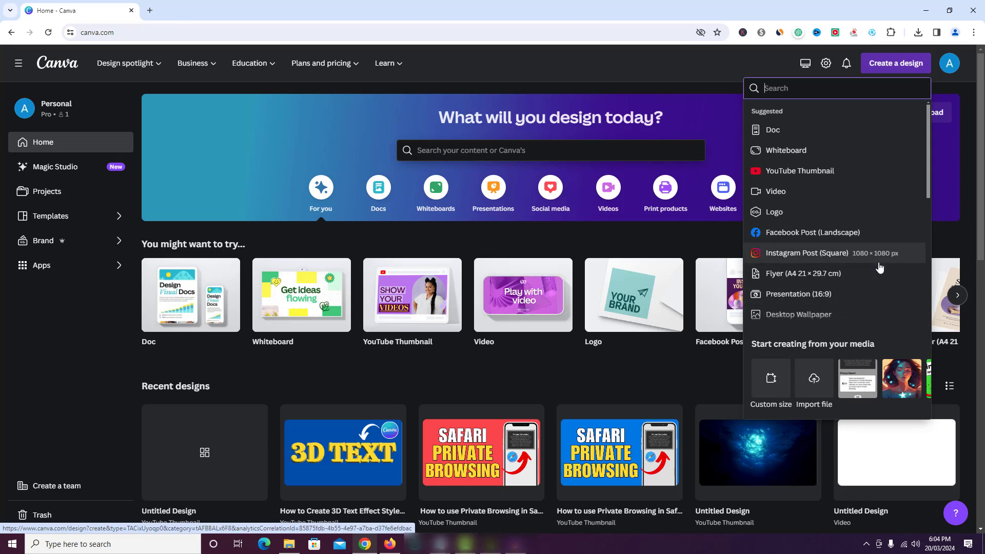
scroll(879, 267, "down", 1)
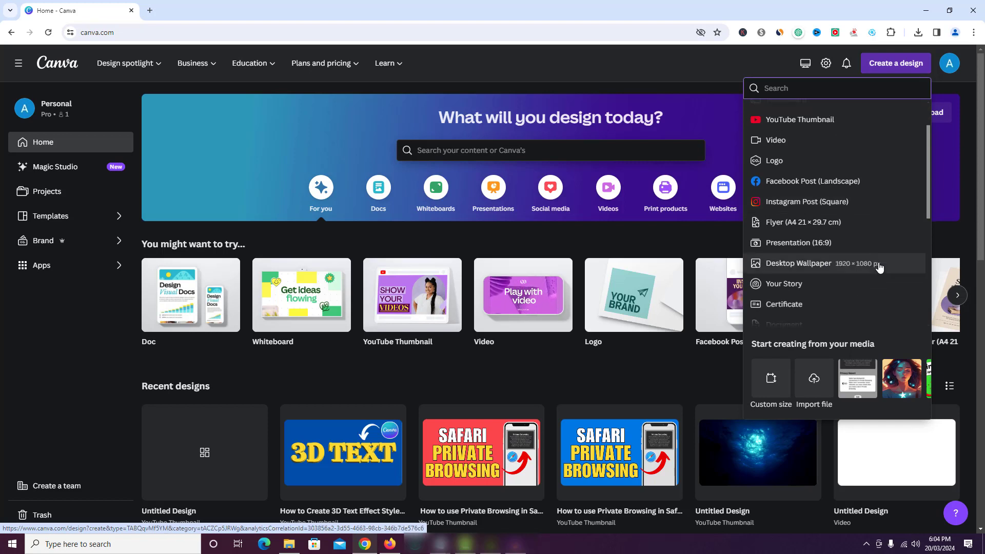
scroll(879, 267, "down", 1)
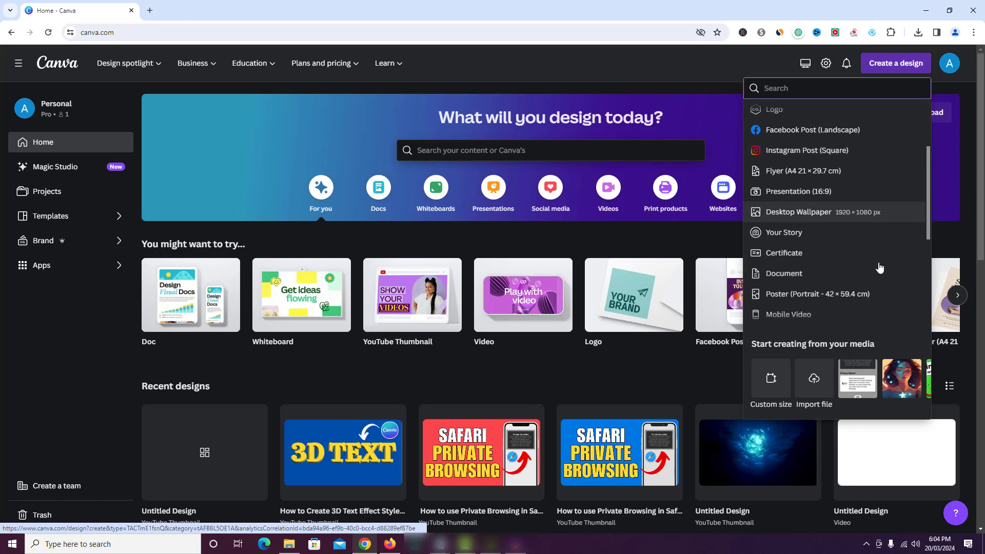
scroll(880, 267, "down", 1)
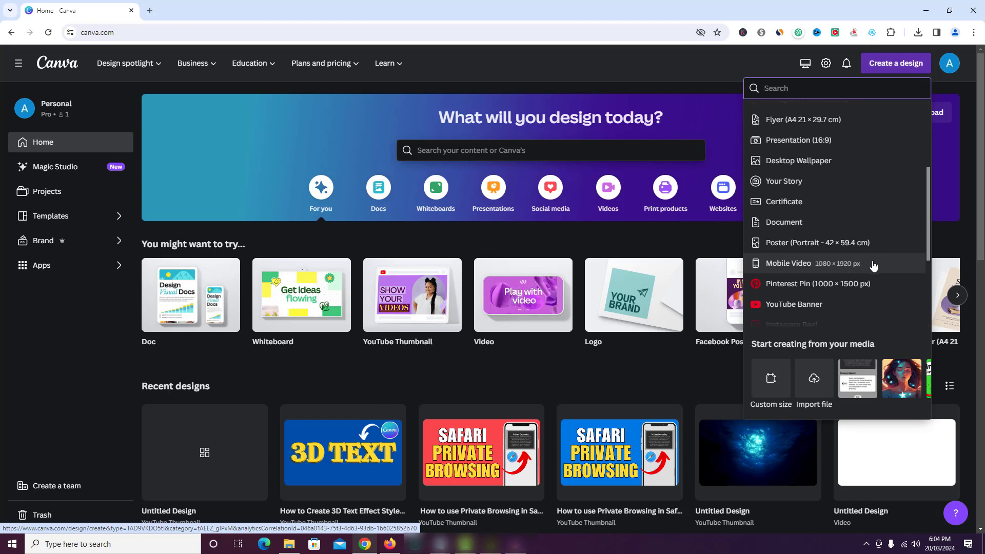
left_click(771, 382)
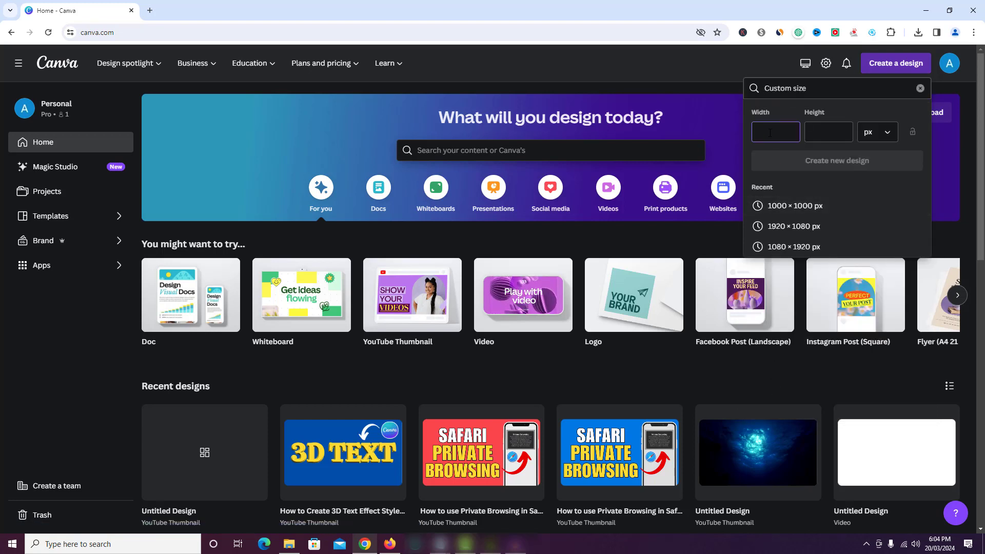
left_click(833, 134)
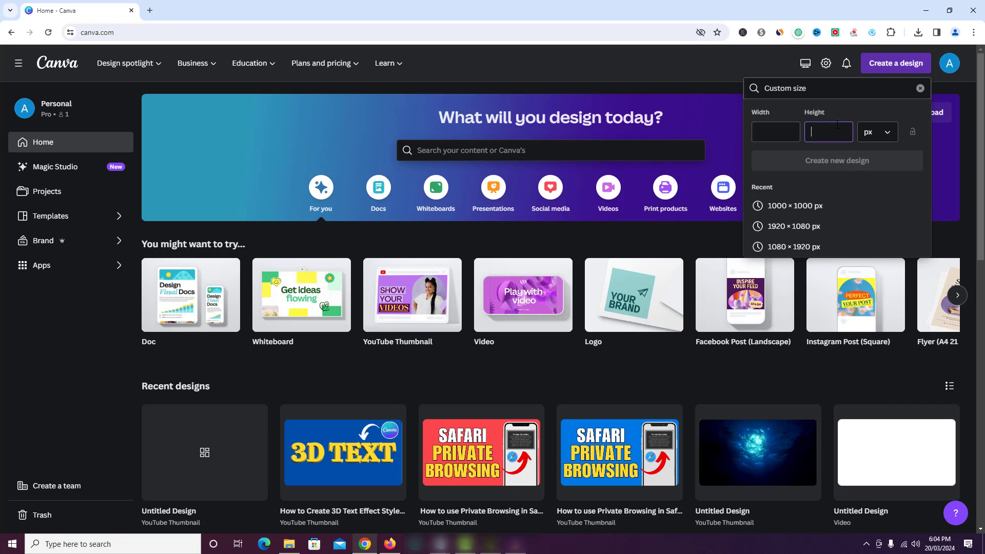
left_click(919, 91)
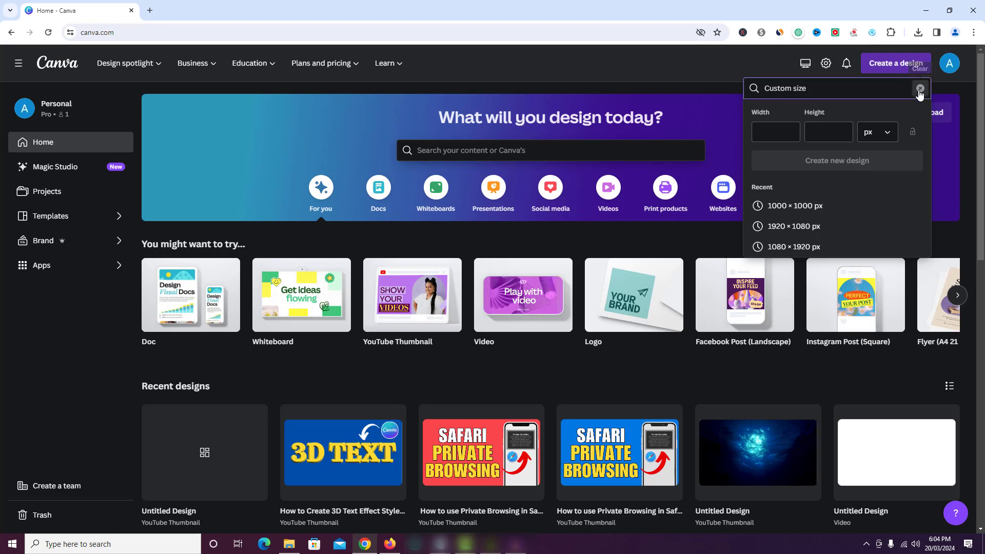
left_click(919, 91)
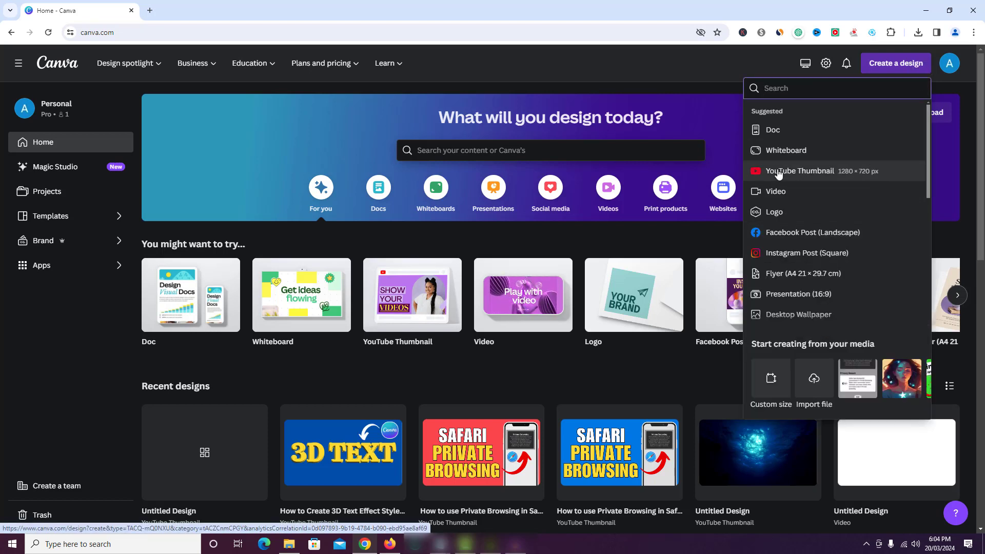
Create a YouTube Thumbnail design and set its page background to Cobalt blue #004aad
left_click(816, 176)
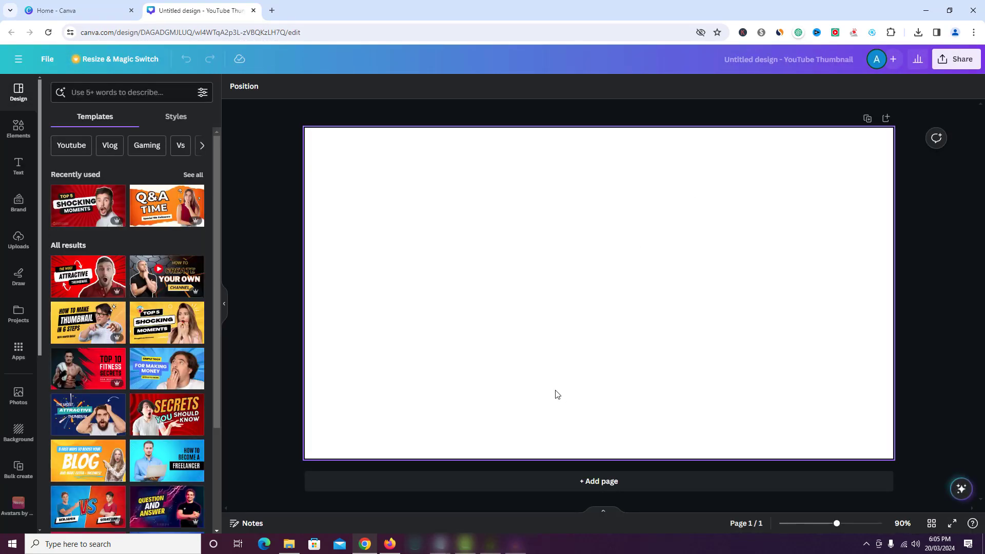
left_click(485, 303)
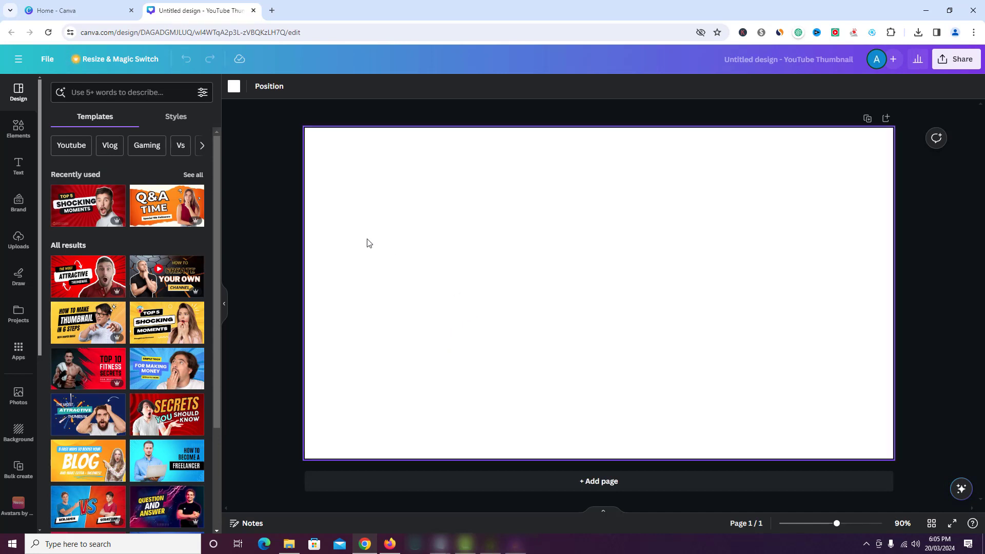
left_click(235, 89)
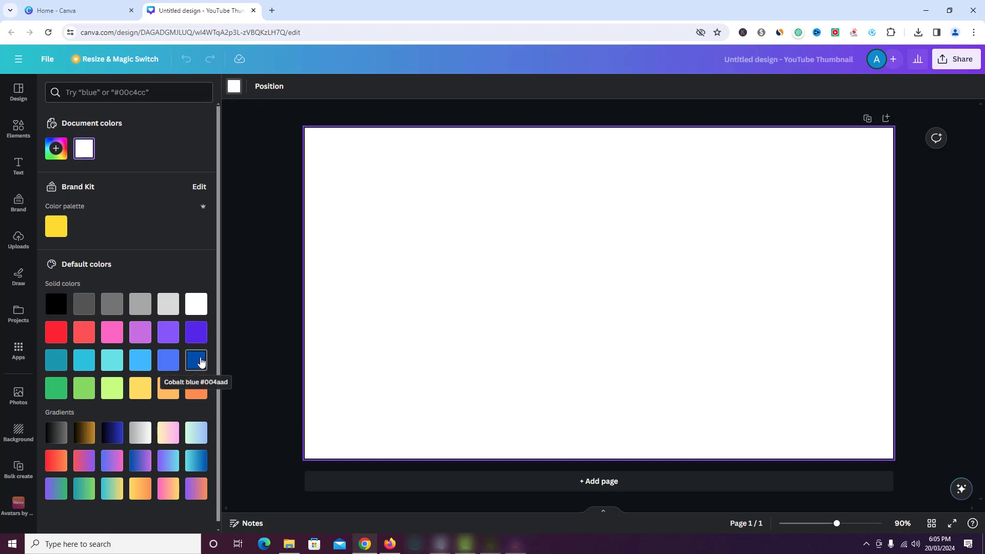
left_click(199, 362)
left_click(962, 218)
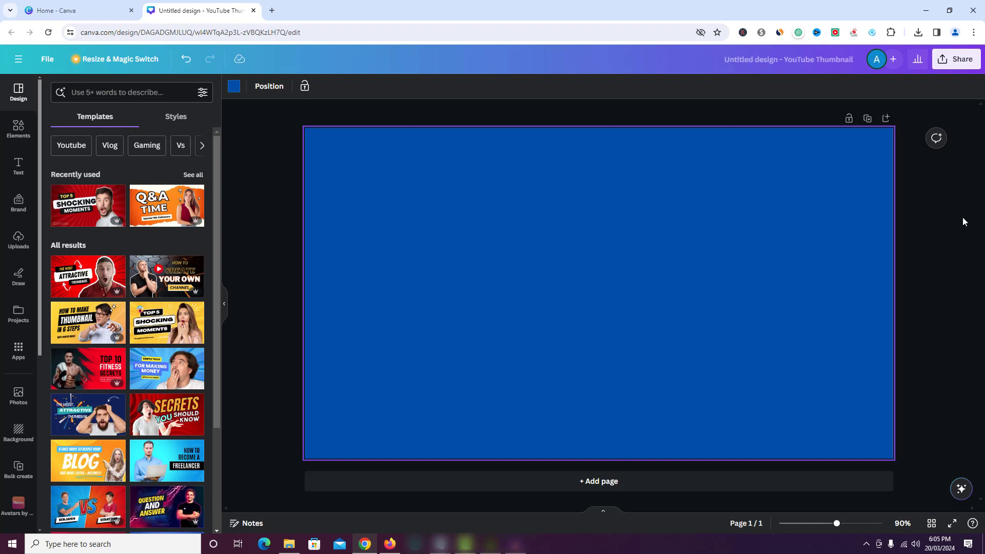
Add a heading to the page with the text "3D TEXT"
left_click(19, 167)
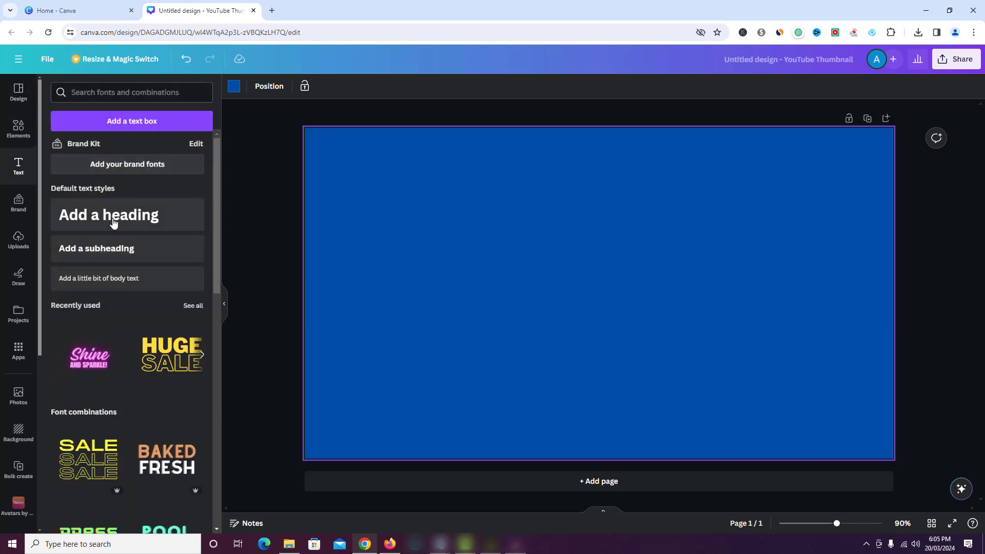
left_click(114, 221)
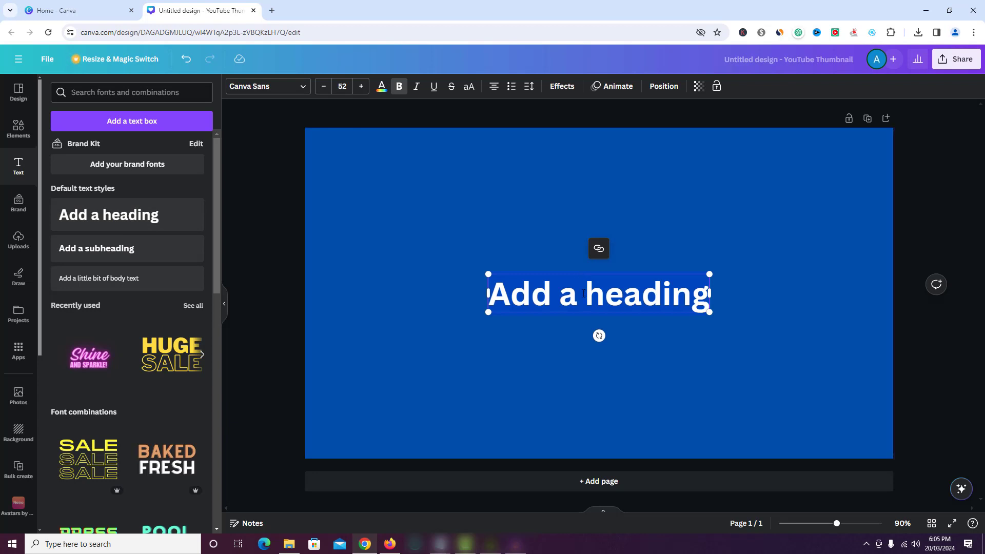
type("3D TE")
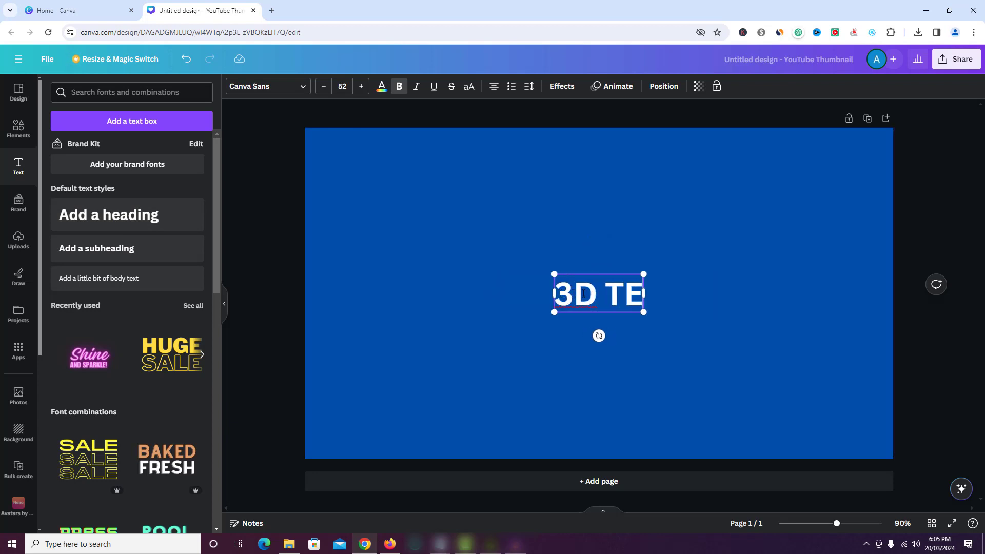
type("XT")
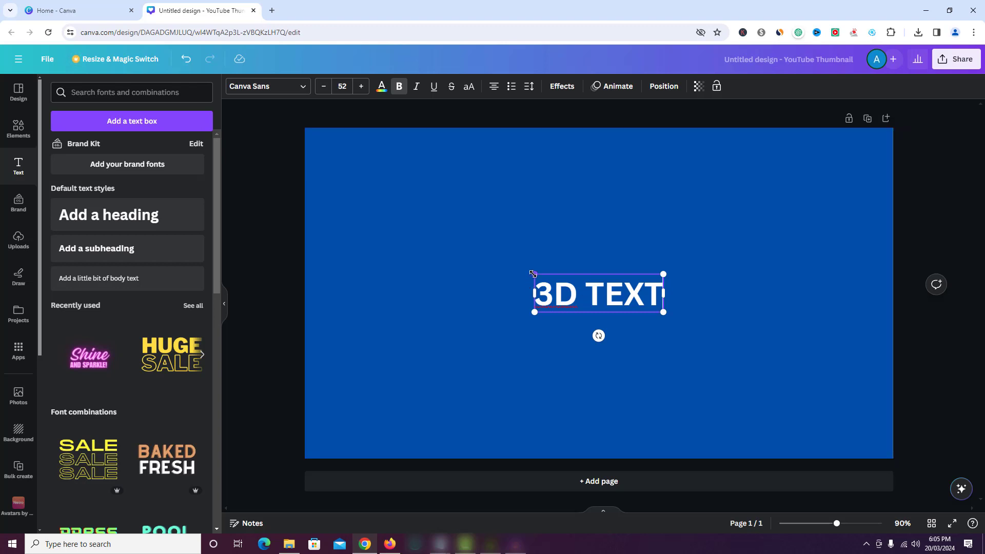
Enlarge the "3D TEXT" heading to about font size 194 and center it on the page
left_click_drag(533, 273, 358, 222)
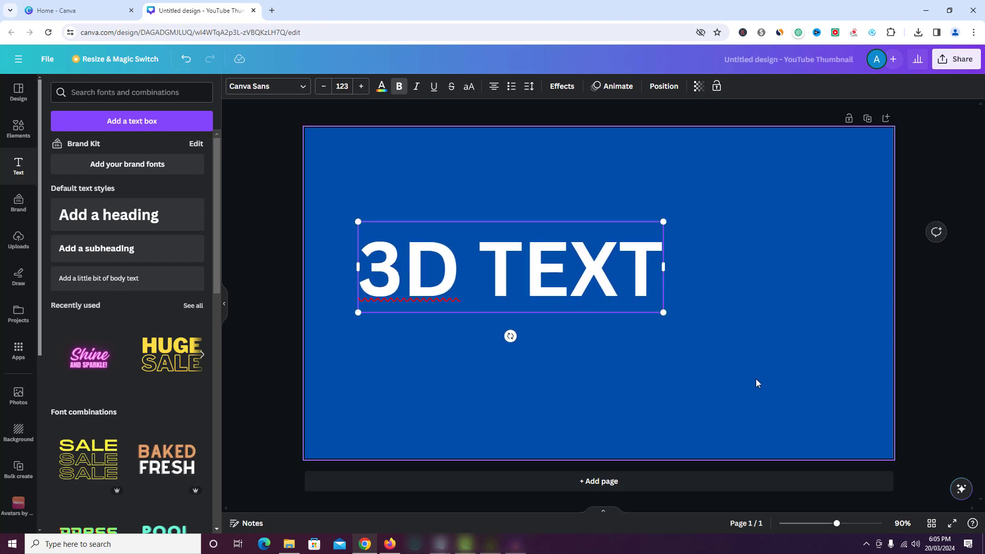
left_click_drag(663, 312, 824, 404)
mouse_move(704, 289)
left_mouse_down()
mouse_move(690, 290)
mouse_move(707, 289)
left_mouse_up()
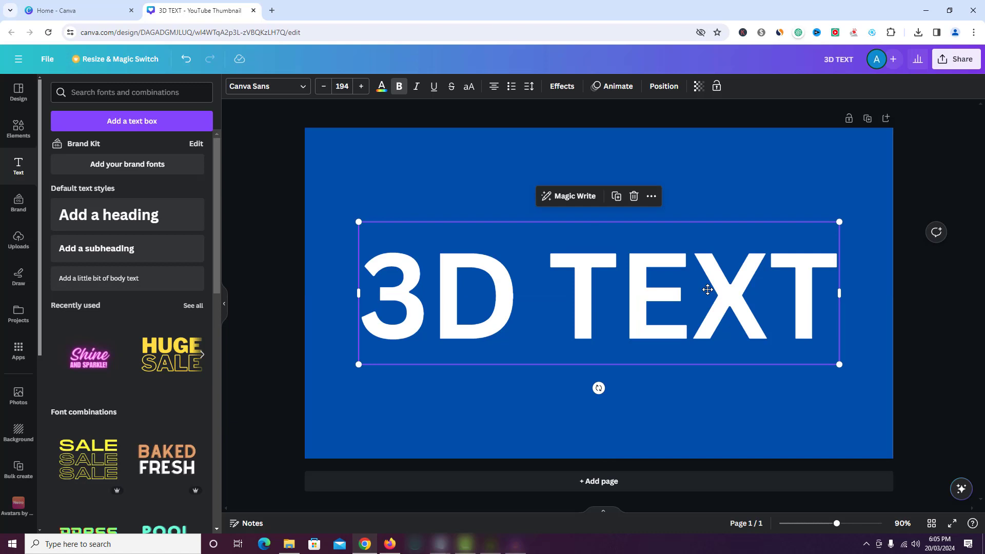
left_click(683, 173)
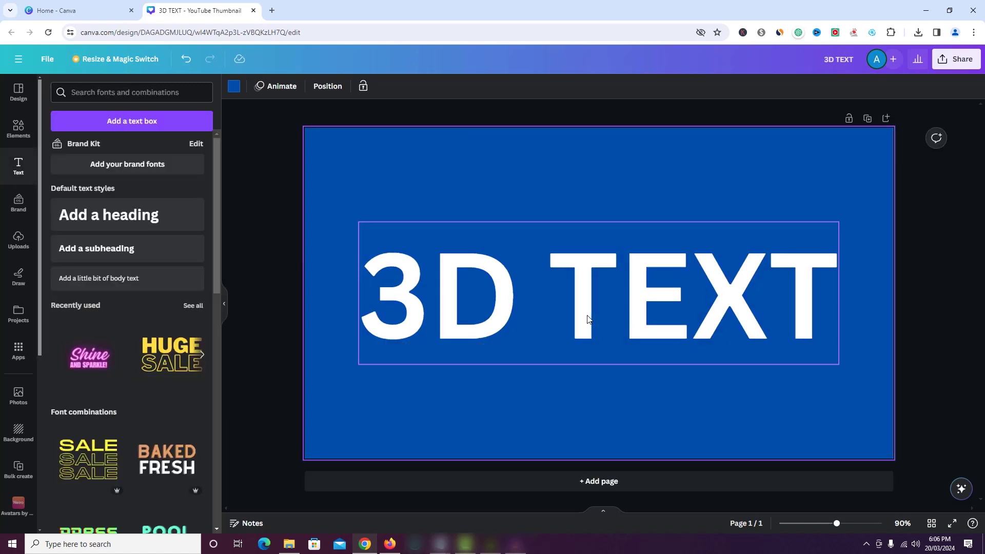
Color the "3D TEXT" heading with the brand palette's yellow and set its font to Calistoga
left_click(588, 318)
left_click(588, 316)
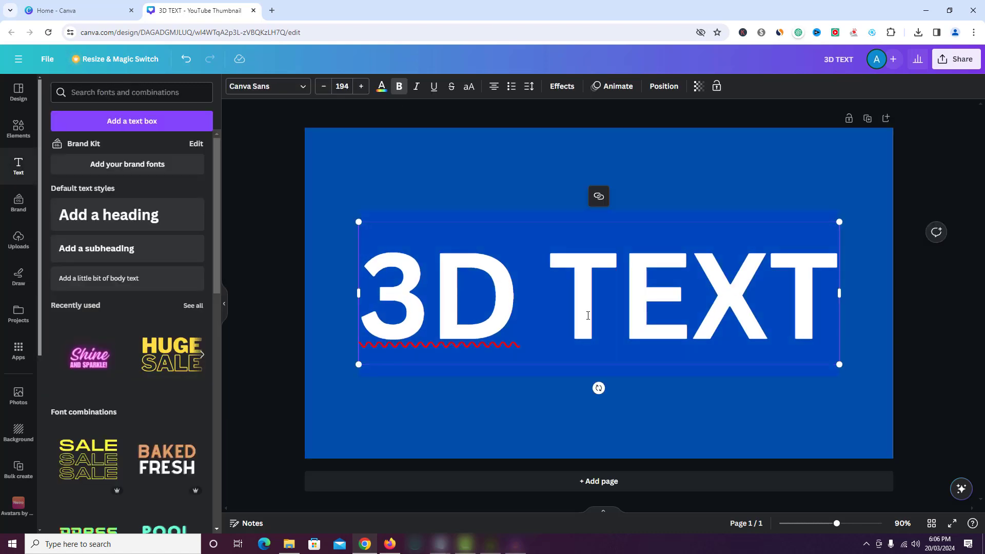
left_click(381, 88)
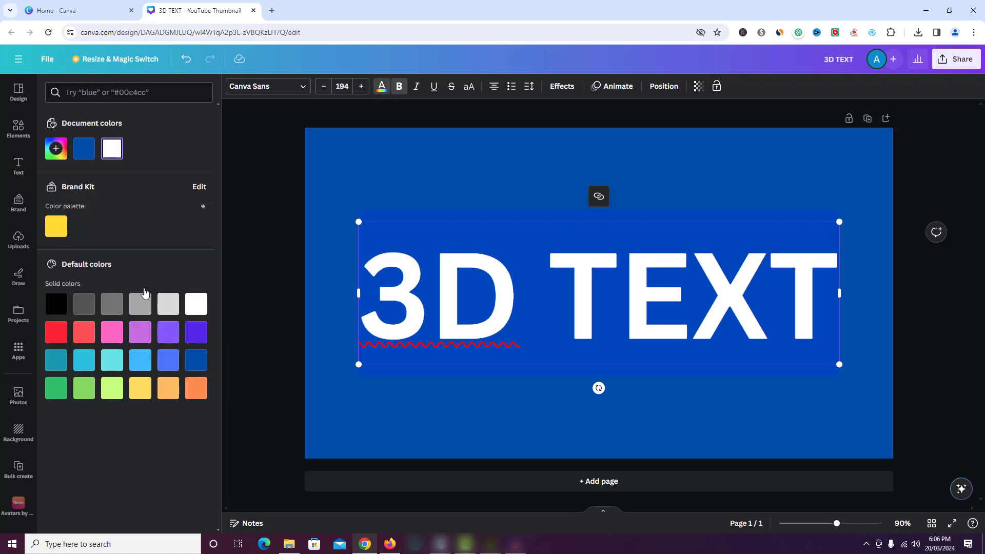
left_click(56, 227)
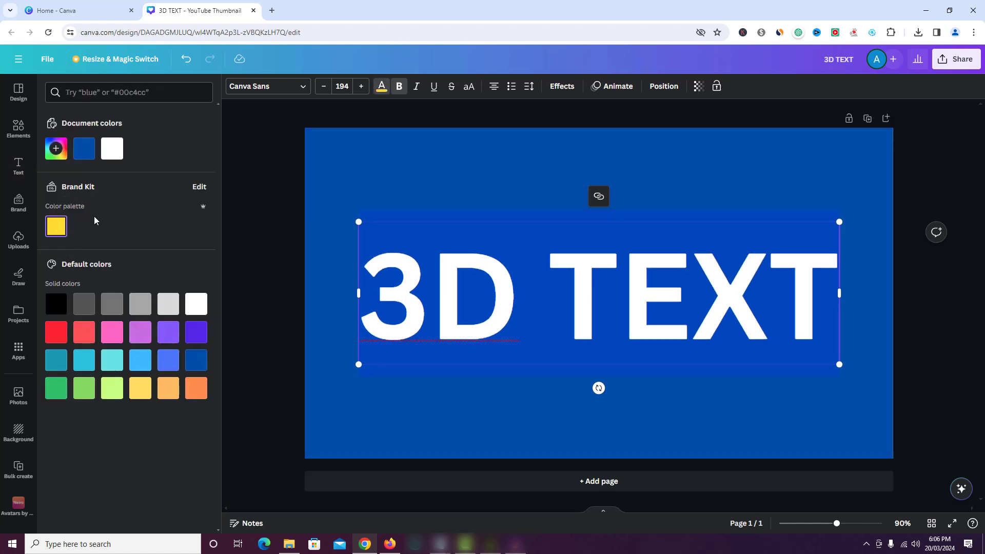
left_click(290, 88)
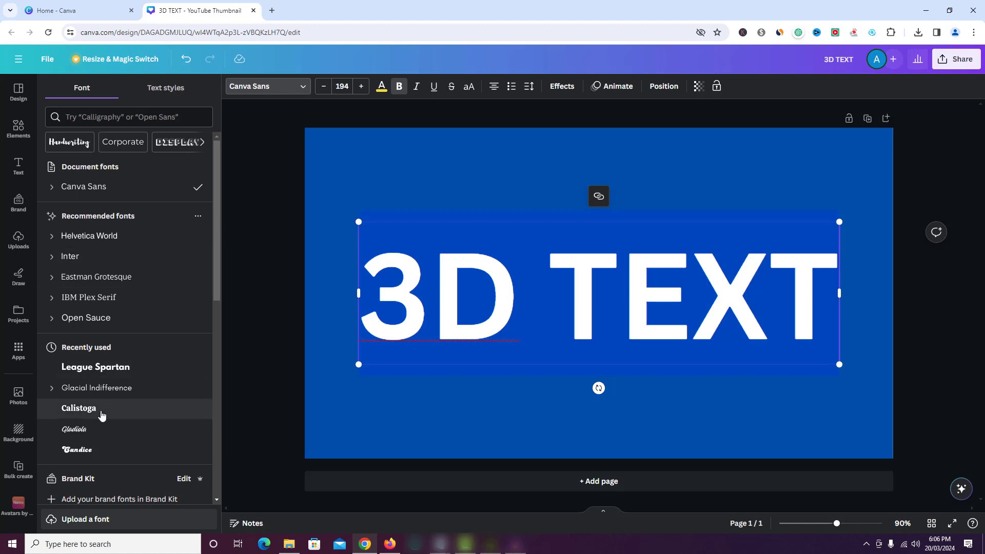
left_click(82, 410)
left_click(863, 184)
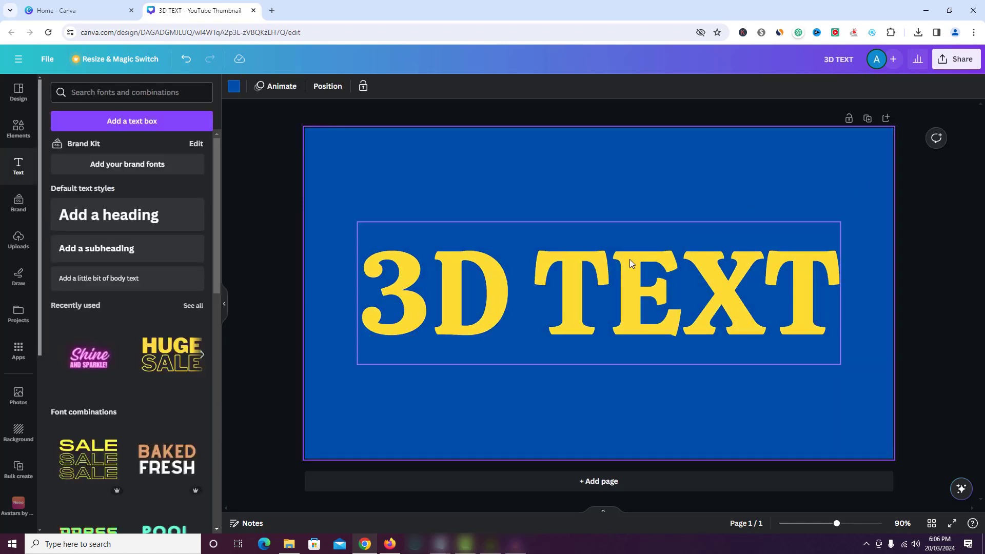
Apply the Outline effect to the "3D TEXT" heading and set the outline color to the same yellow as the letters
left_click(585, 294)
left_click(593, 295)
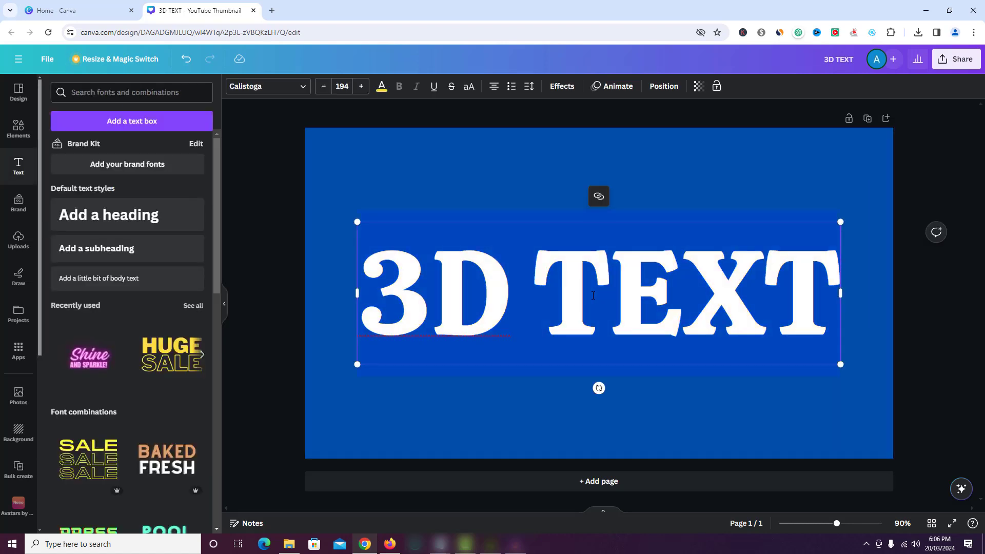
left_click(558, 92)
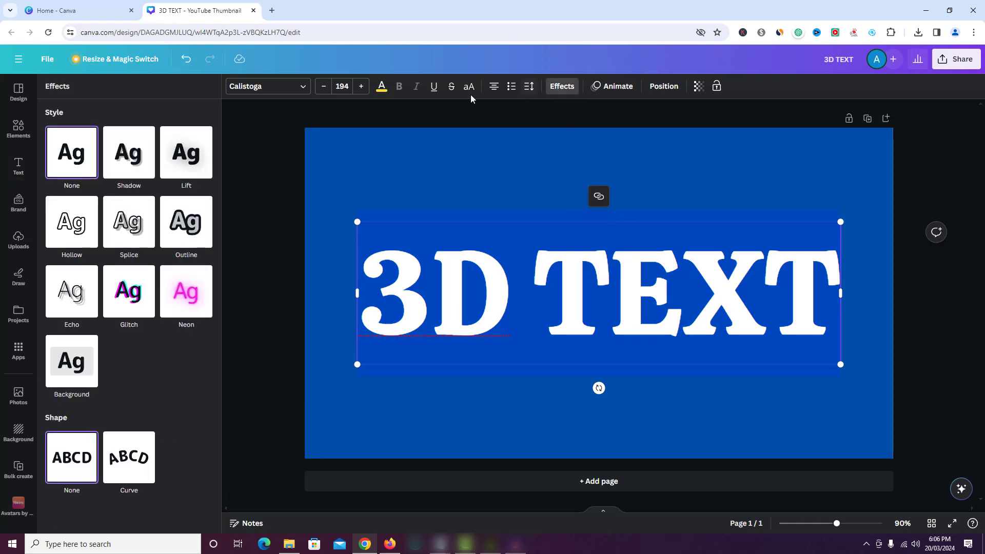
left_click(189, 227)
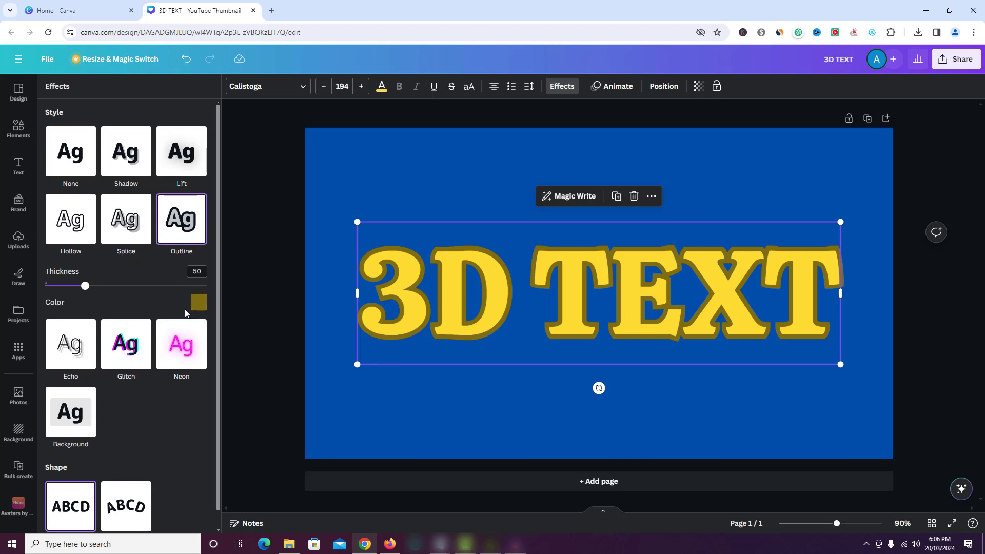
left_click(199, 303)
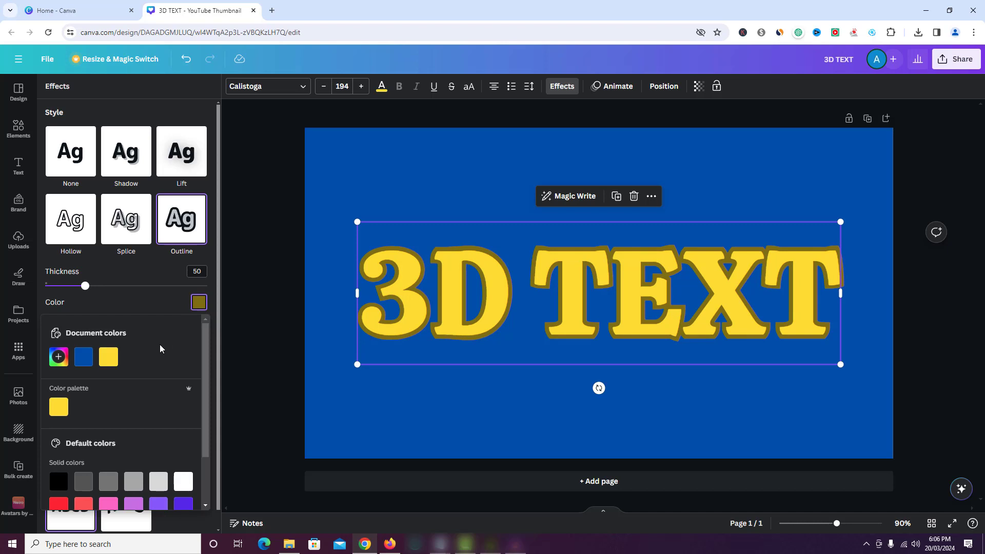
left_click(108, 358)
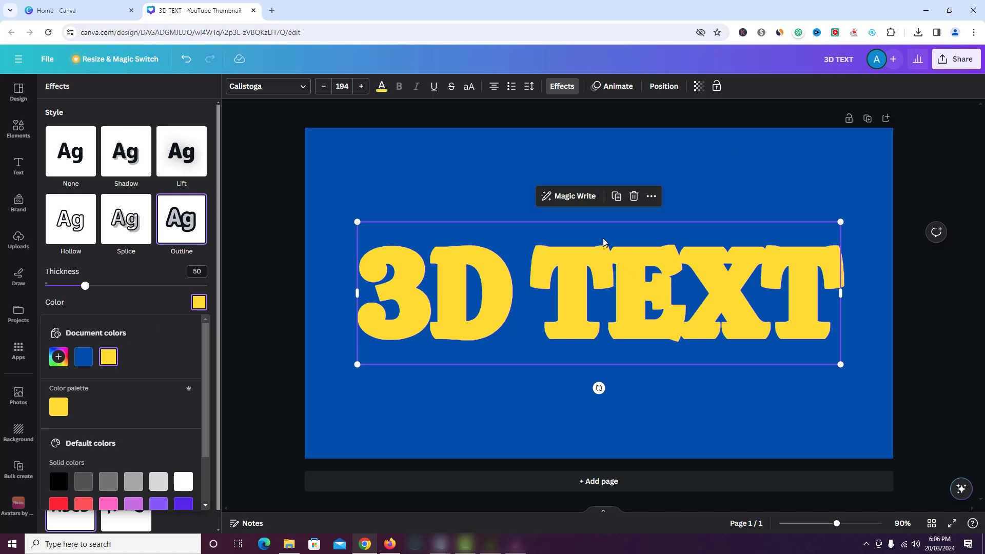
Duplicate the outlined "3D TEXT" heading and align the copy exactly over the original
left_click(617, 201)
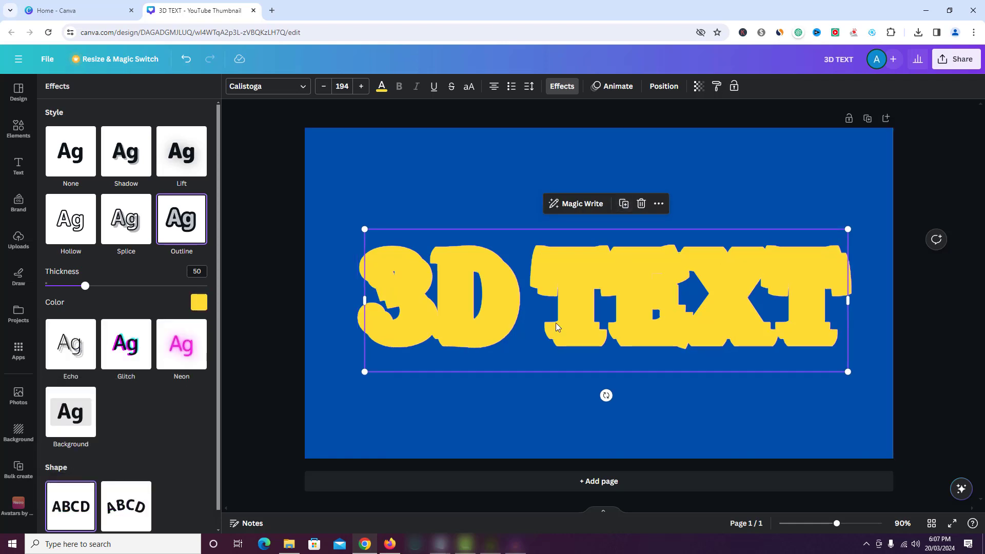
left_click_drag(555, 323, 549, 318)
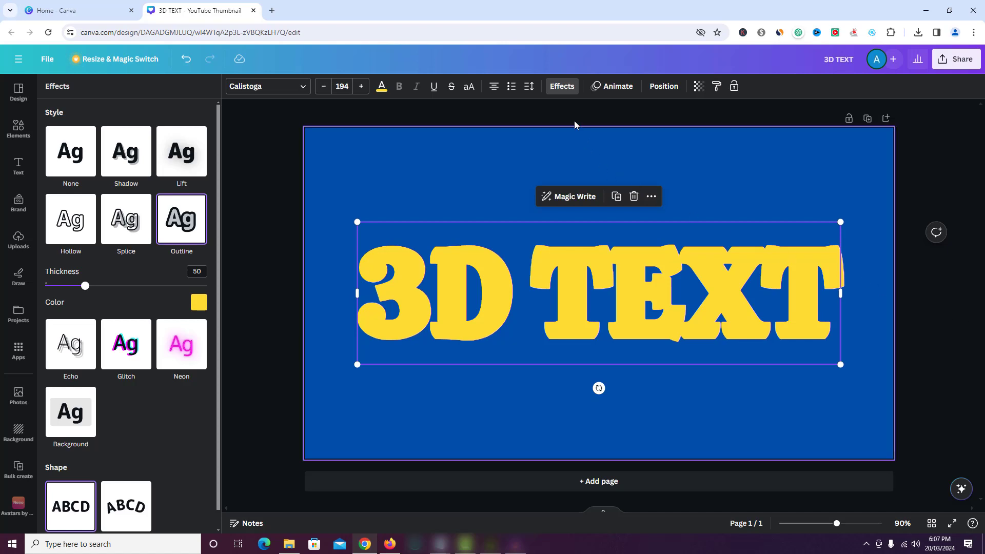
Apply the Shadow effect to the duplicated "3D TEXT" heading and set the shadow offset to 30
left_click(561, 86)
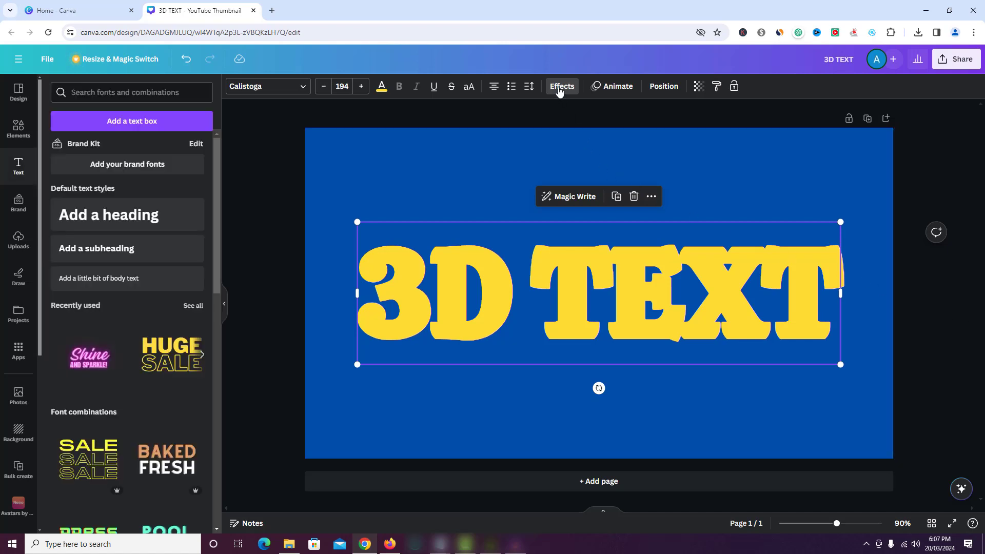
left_click(560, 86)
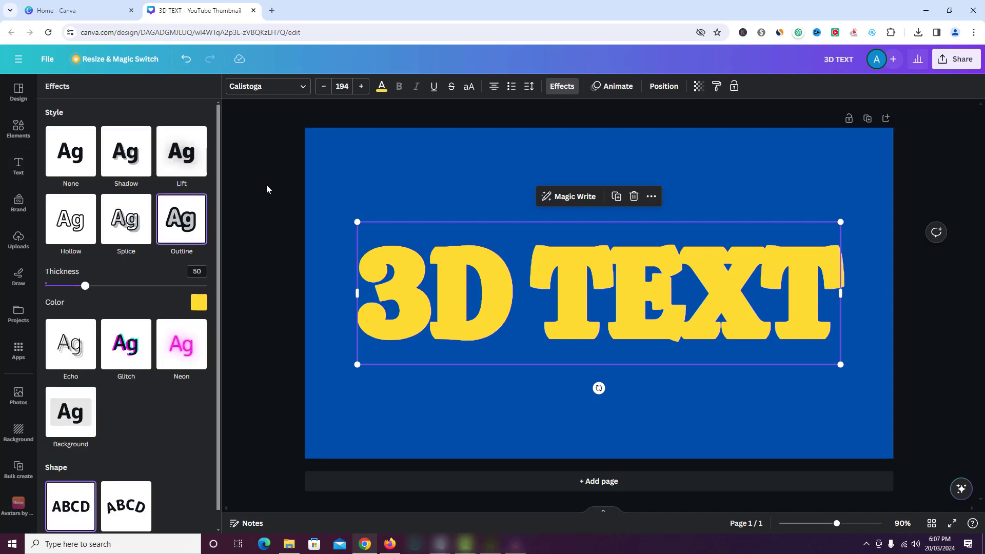
left_click(136, 169)
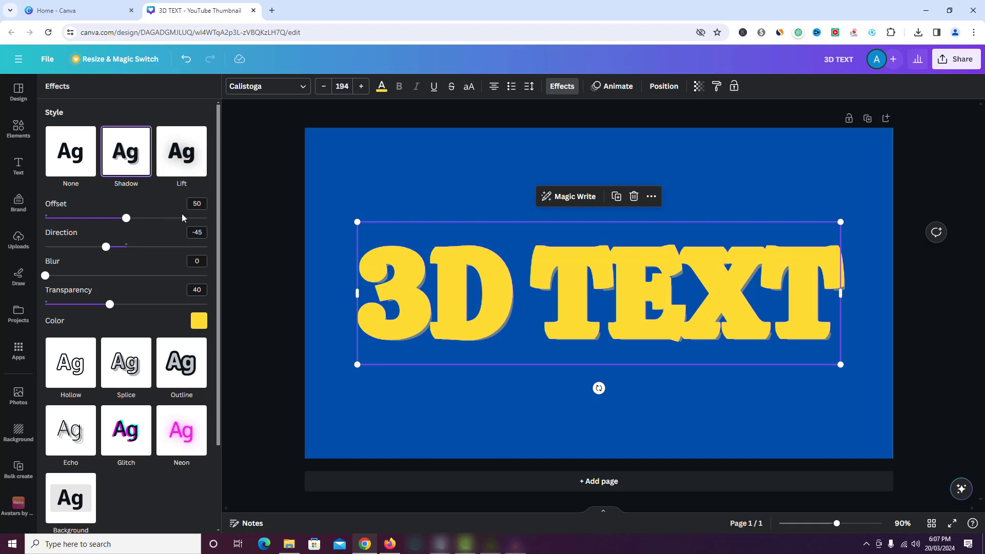
left_click(201, 204)
type("30")
key("Tab")
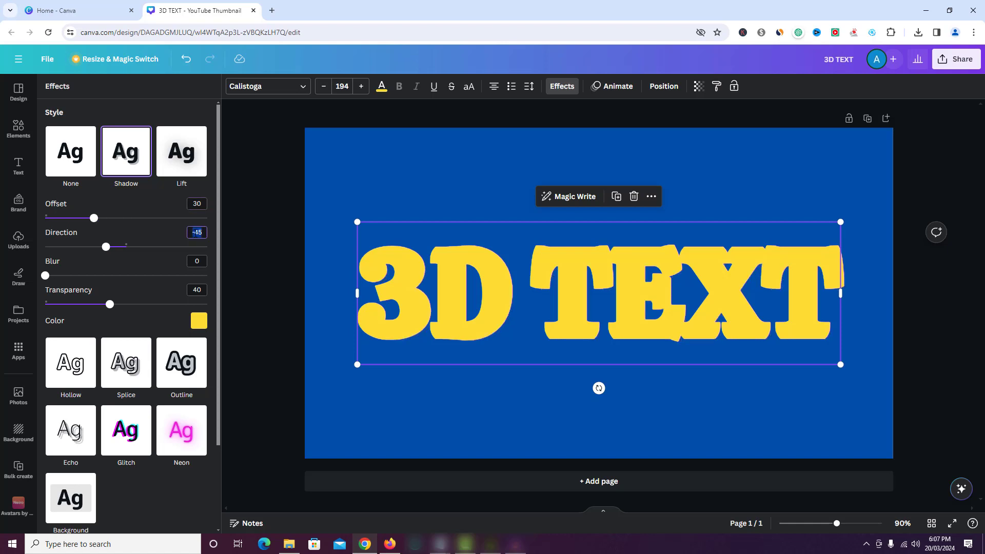
Set the heading's shadow direction to 30, blur to 30 and transparency to 100
type("30")
left_click(200, 261)
type("30")
left_click(200, 291)
type("100")
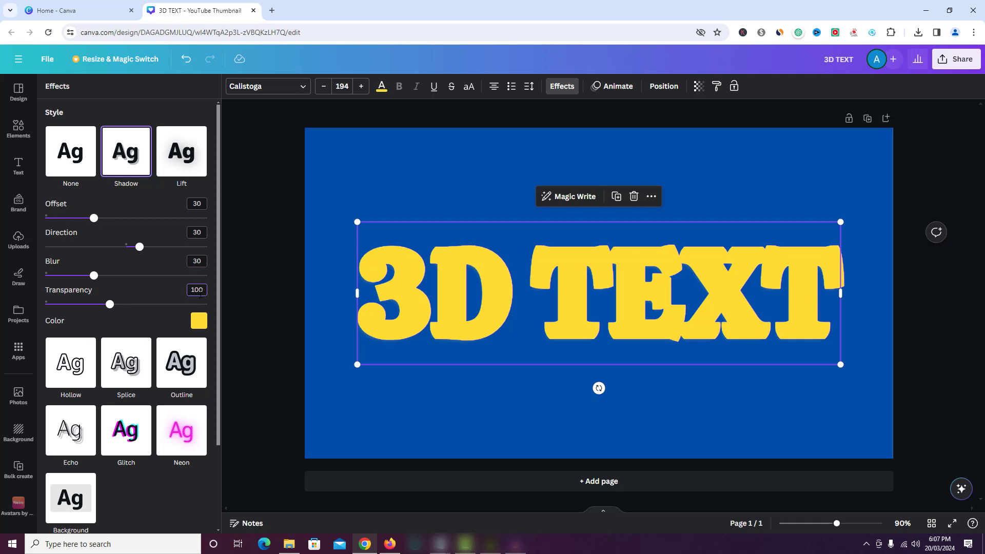
left_click(155, 324)
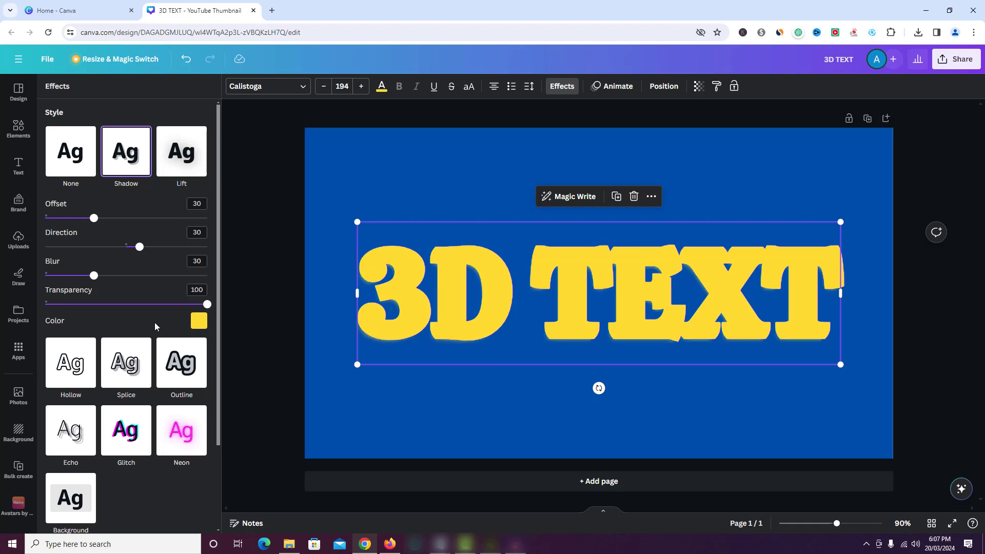
Change the heading's shadow color to black (#000000) and deselect the text
left_click(199, 321)
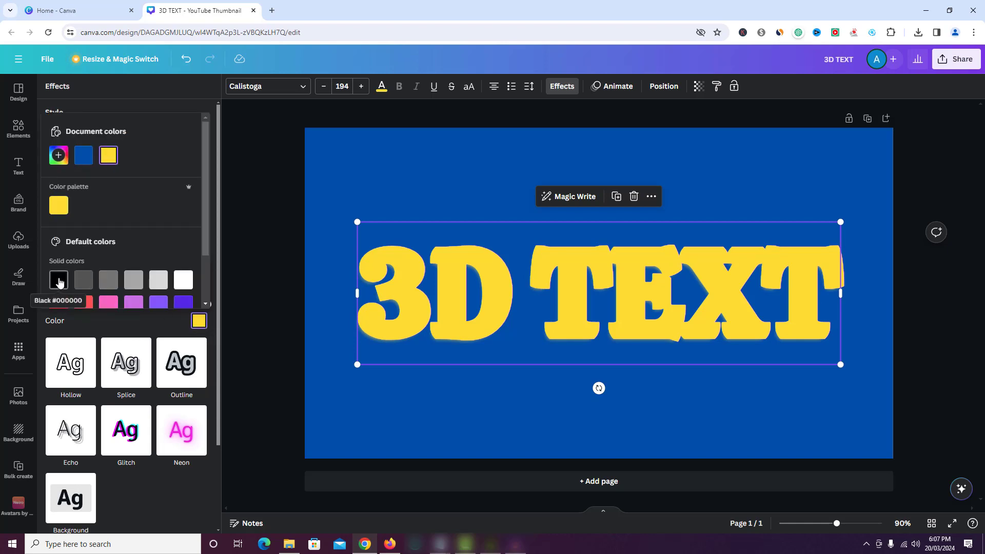
left_click(59, 281)
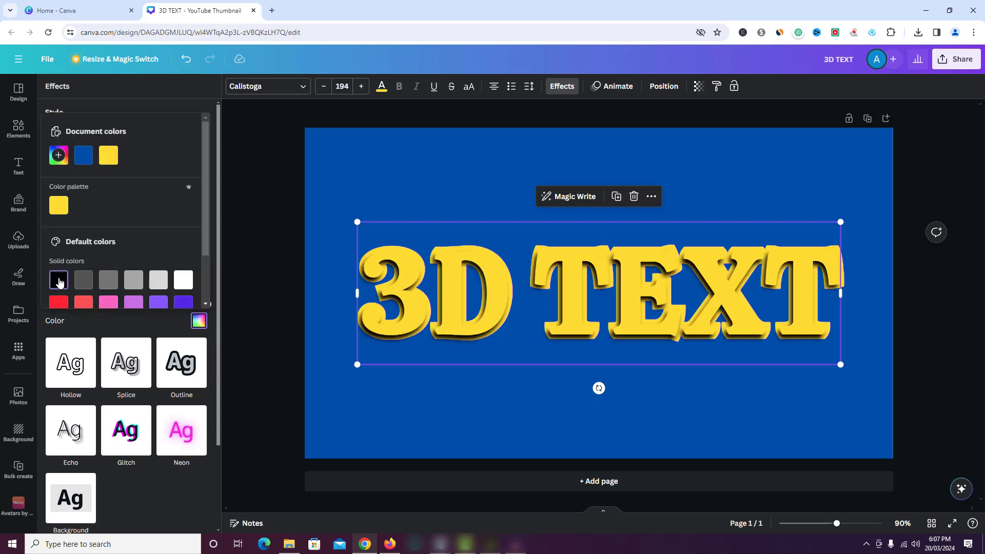
left_click(932, 192)
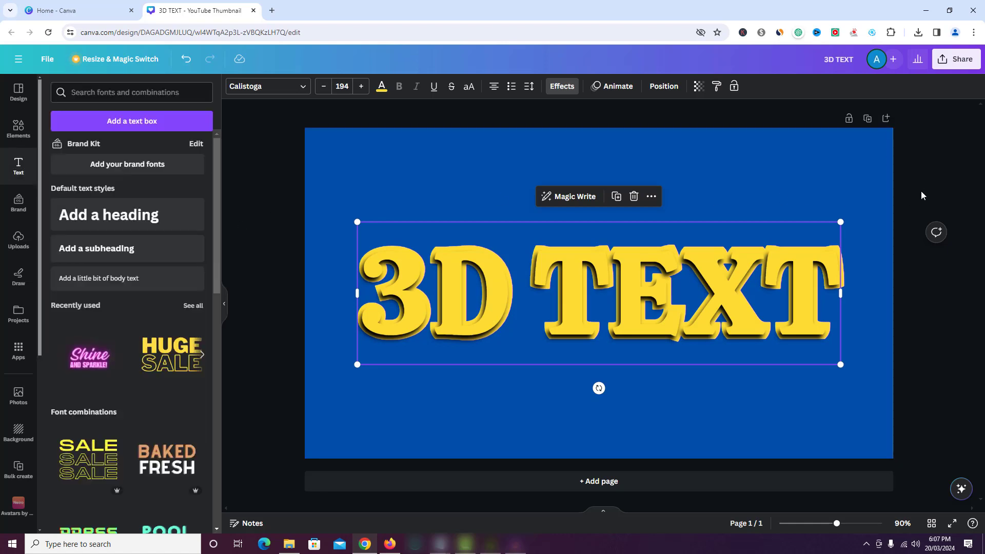
left_click(734, 412)
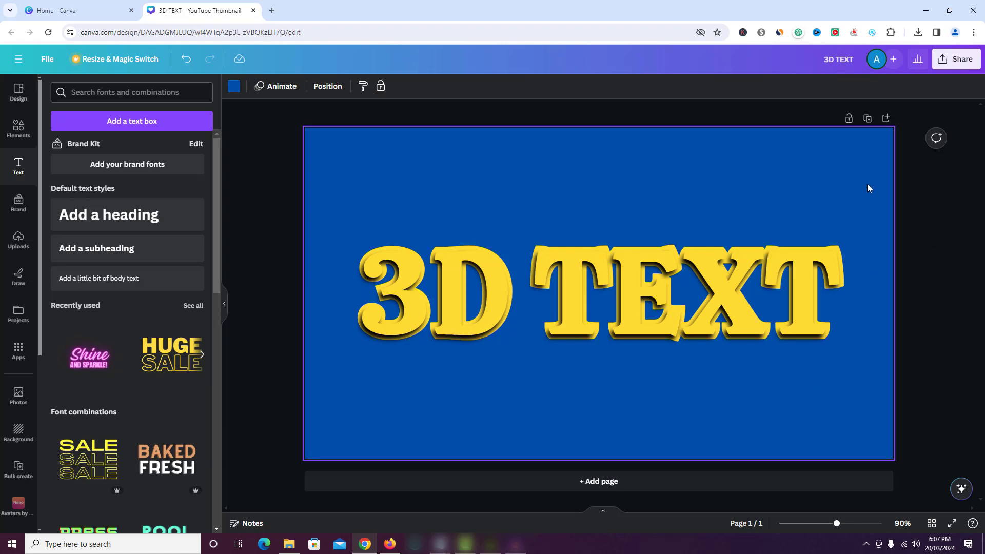
Enter "3D TEXT" as the design's title
left_click(839, 59)
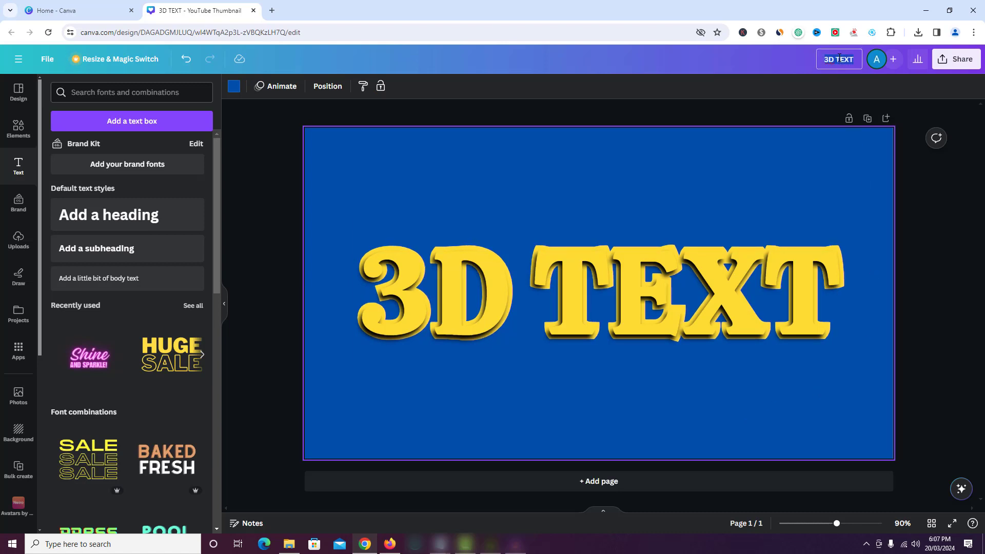
type("3D TEXT")
View the design's download settings, close them and show the desktop
left_click(955, 64)
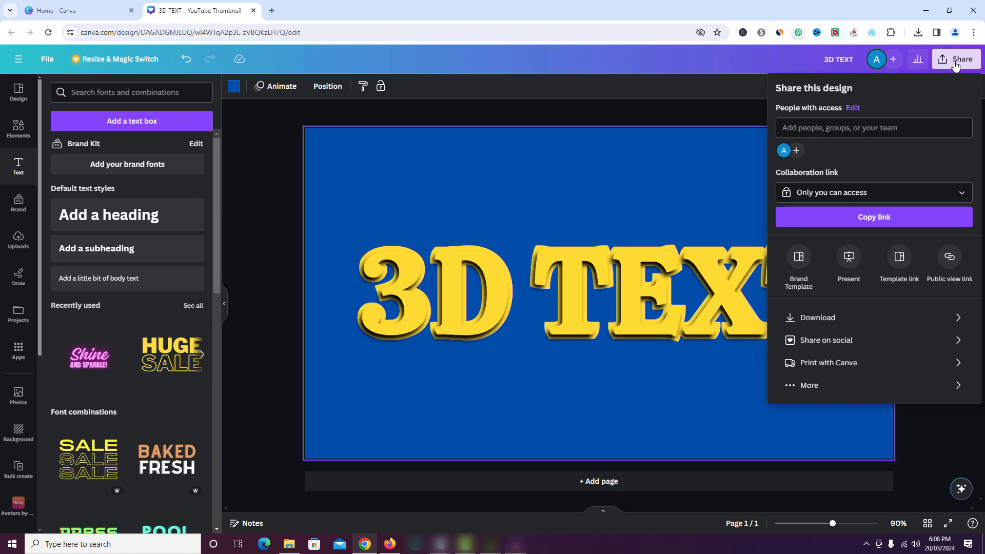
left_click(824, 319)
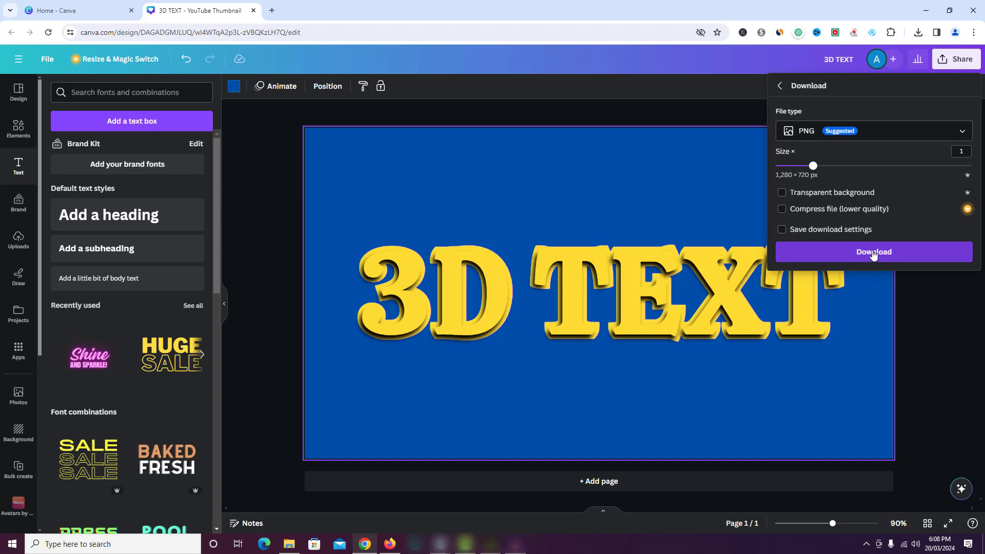
left_click(928, 333)
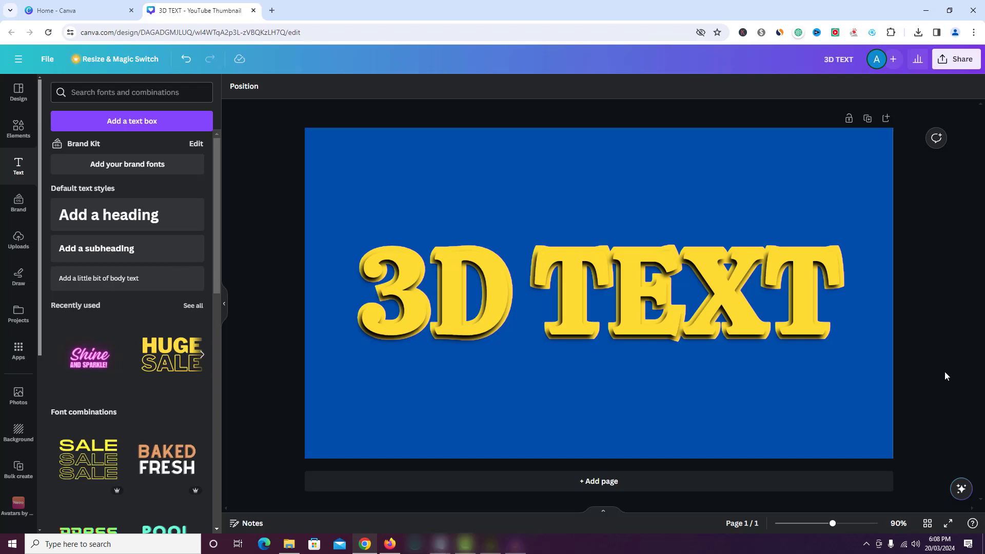
key("super+d")
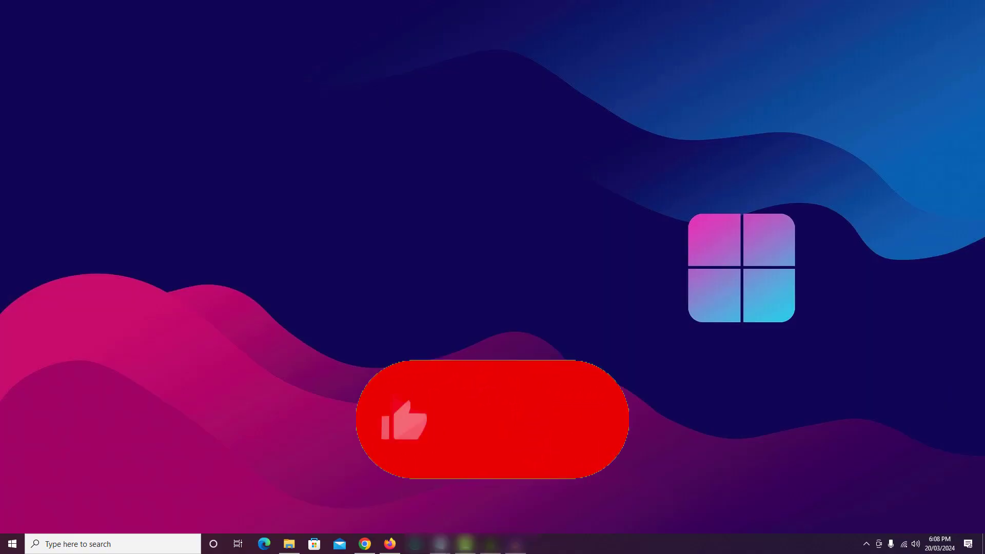